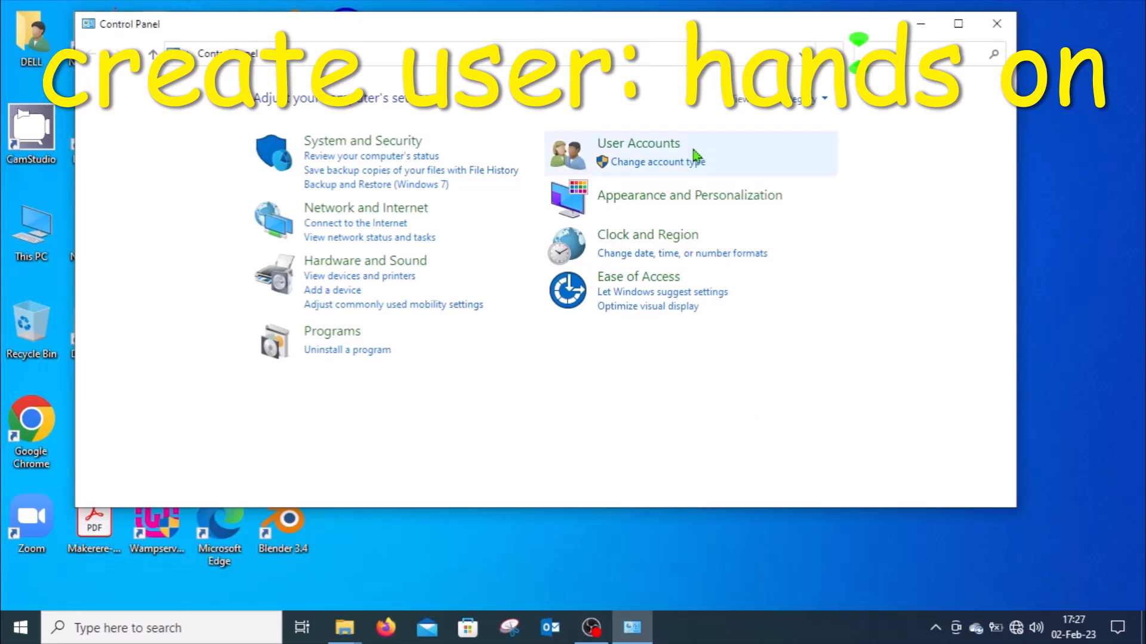
Open the management of other user accounts and go to adding a new user in PC settings.
click(644, 149)
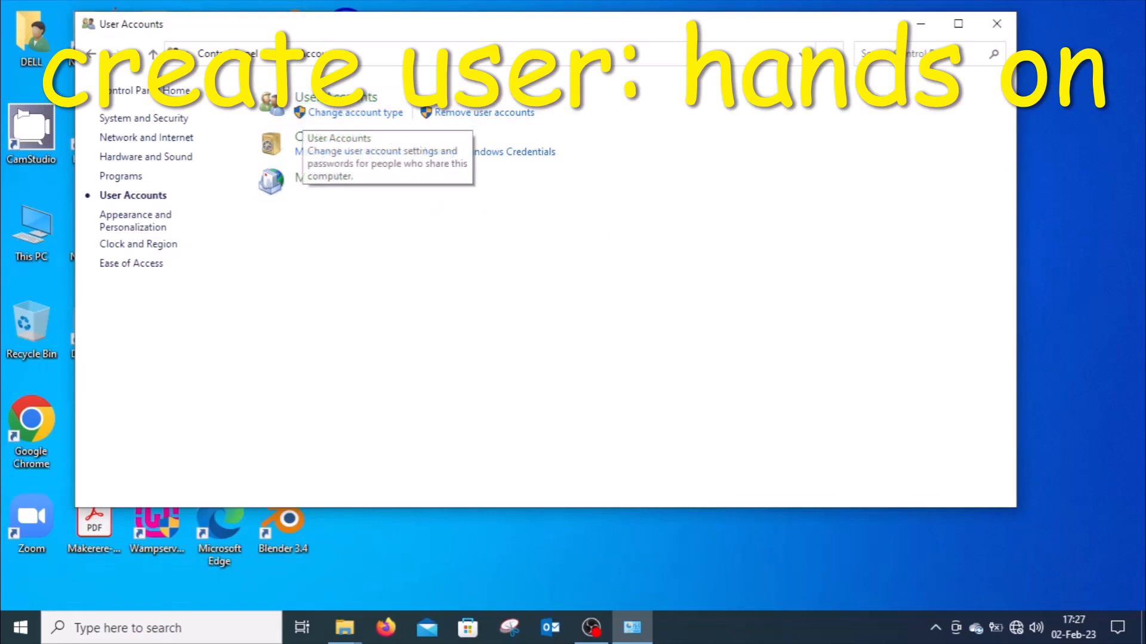
click(348, 105)
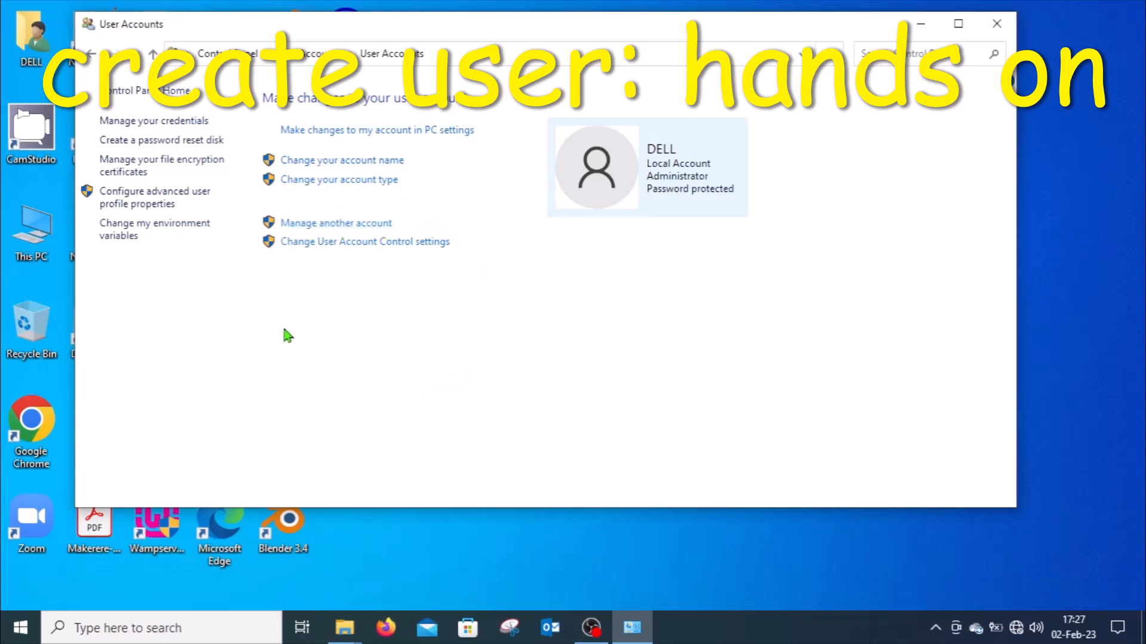
click(327, 224)
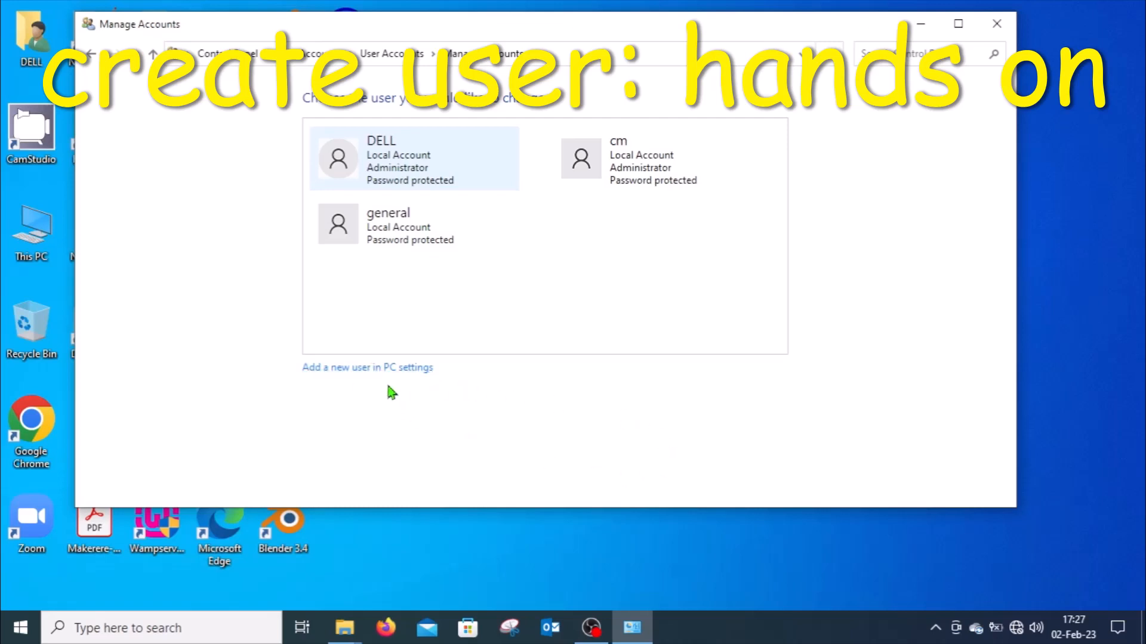
click(360, 368)
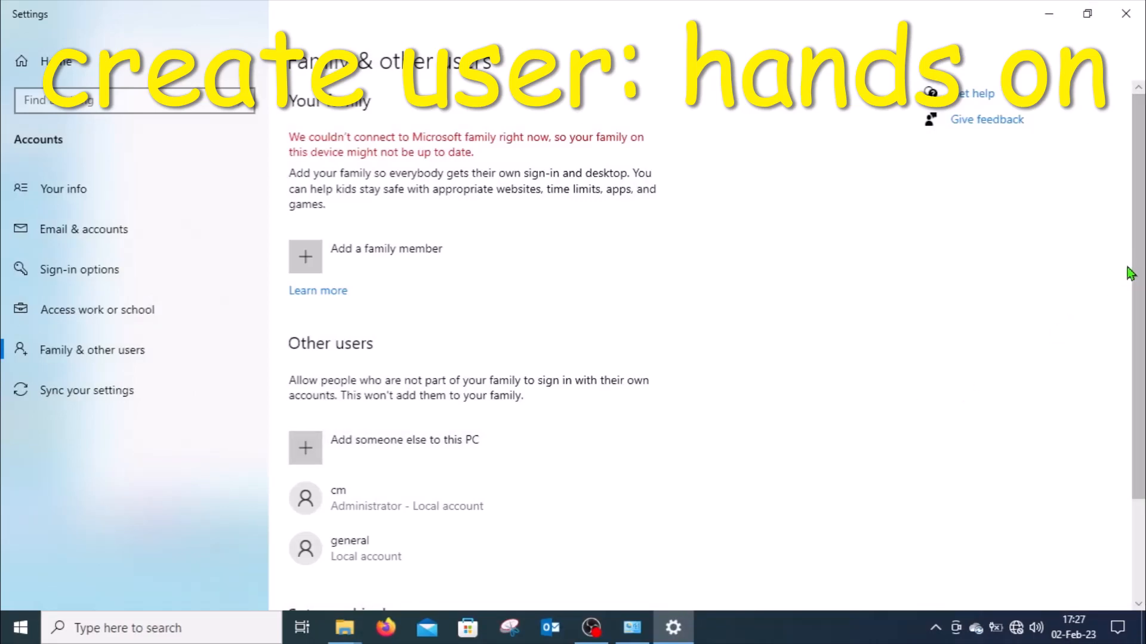
Start adding someone else to this PC under Other users.
scroll(1137, 266, down, 1)
scroll(1137, 265, down, 1)
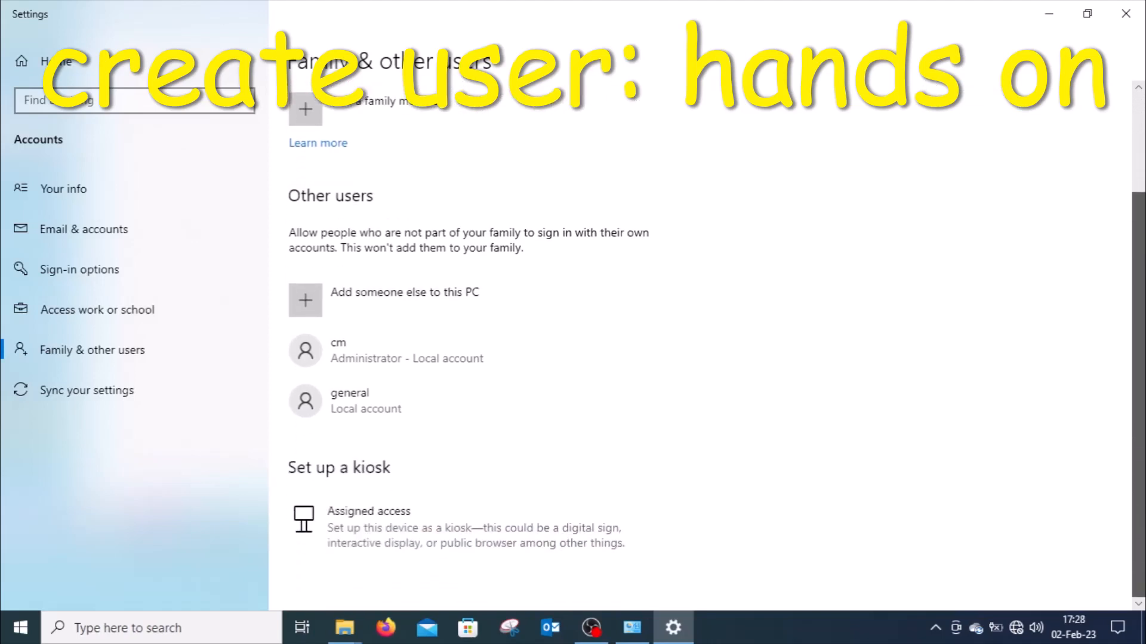
scroll(1136, 265, up, 1)
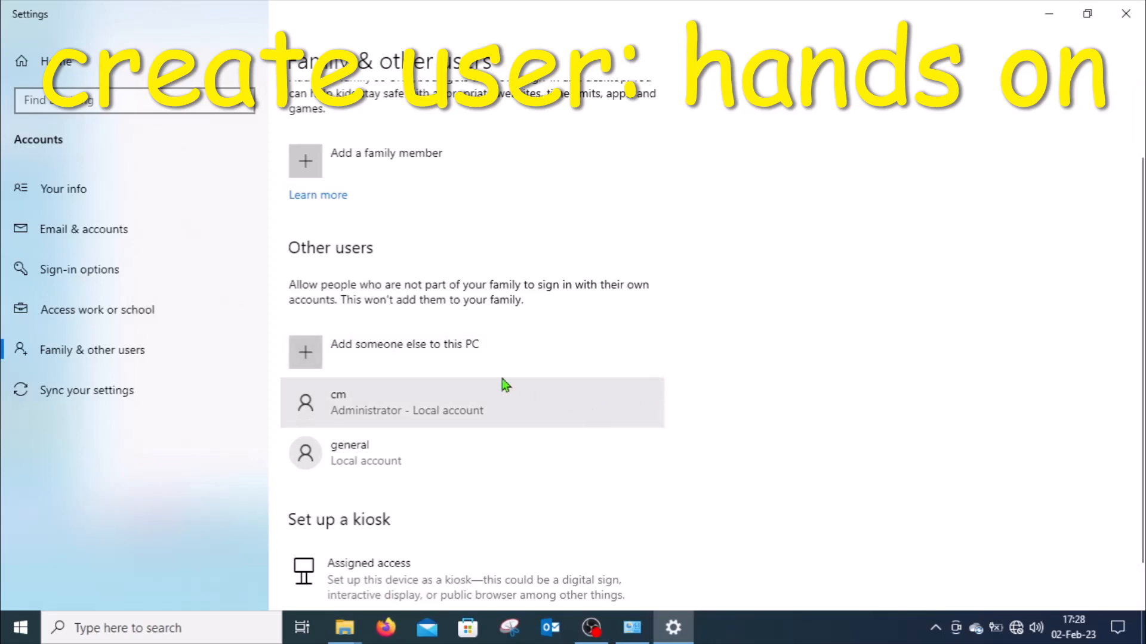
click(306, 348)
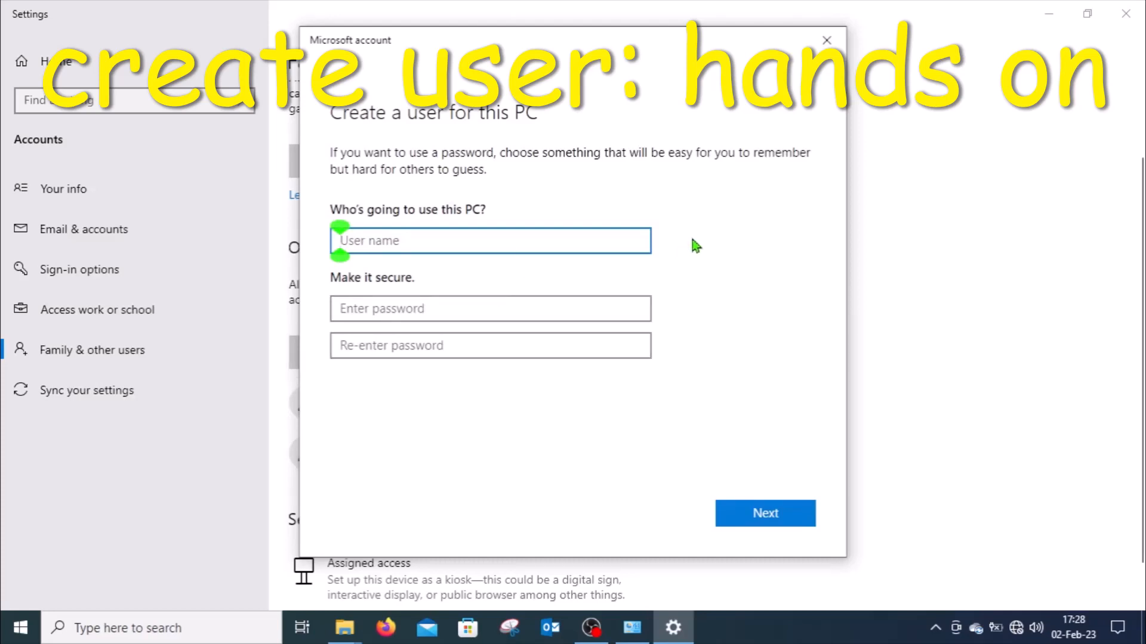
Enter supercoolclues as the user name for the new PC user.
text(su)
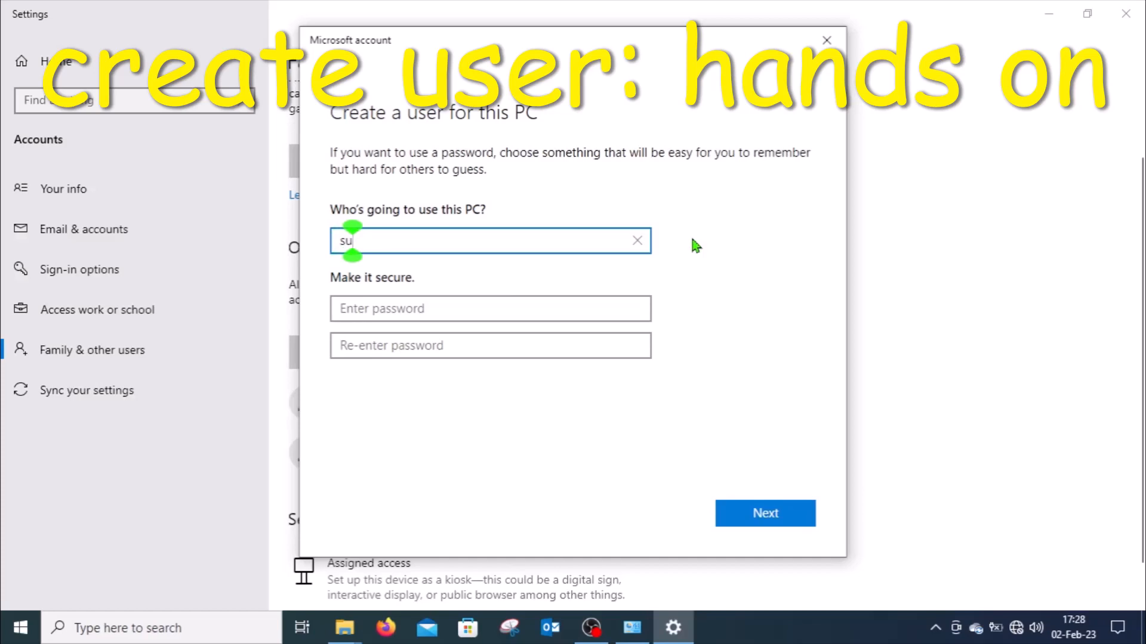
text(perc)
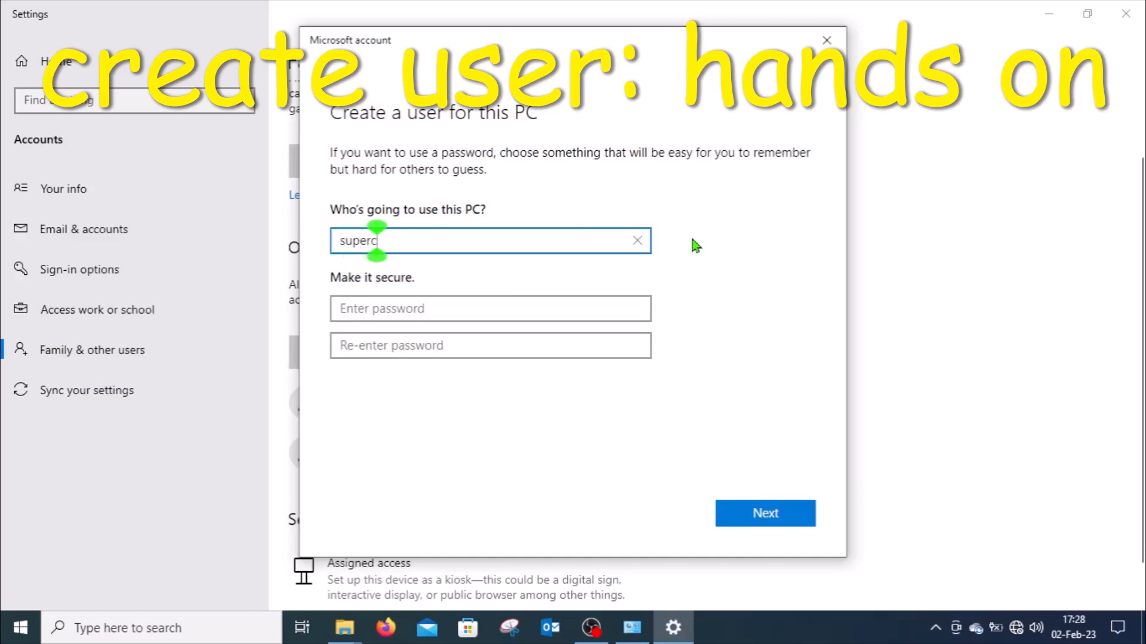
text(oolc)
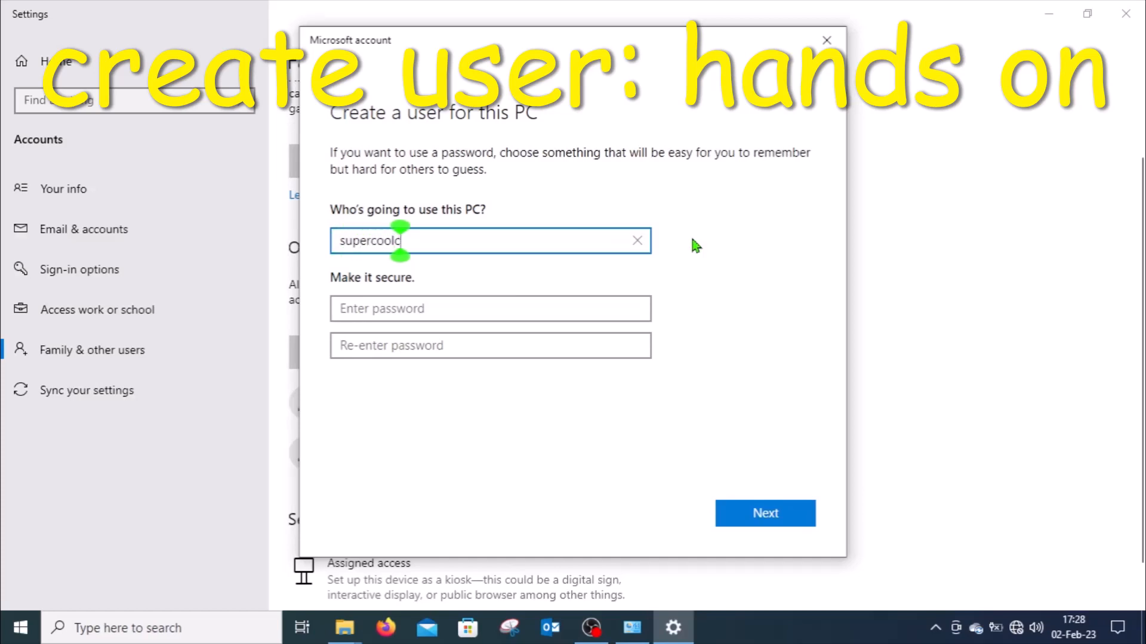
text(lues)
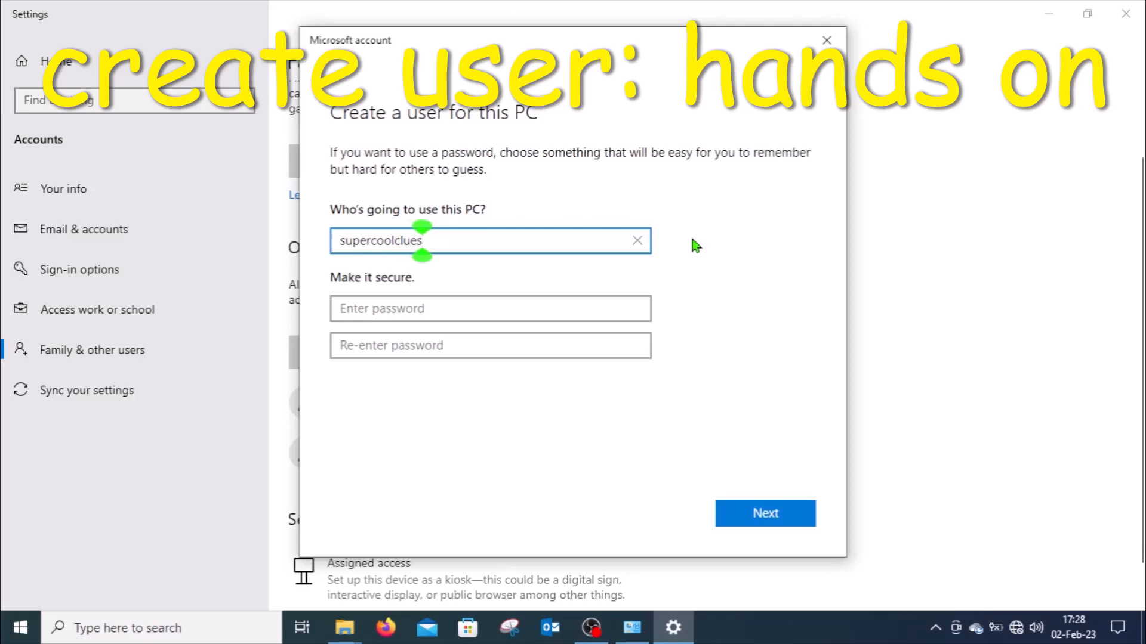
Enter the new account's password and move on to its confirmation field.
click(457, 311)
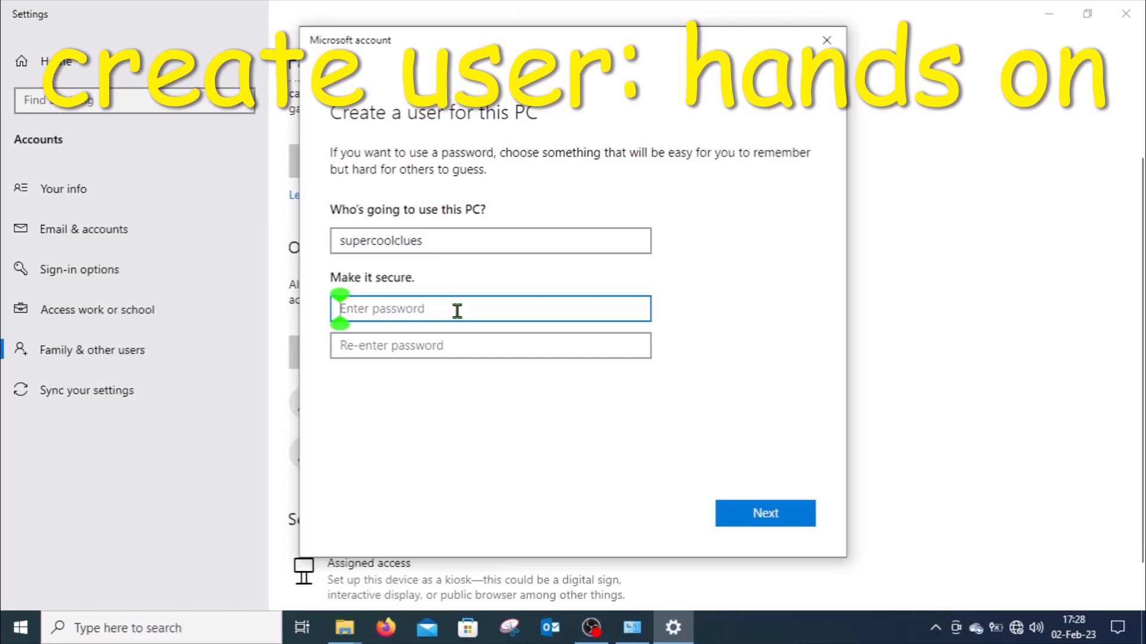
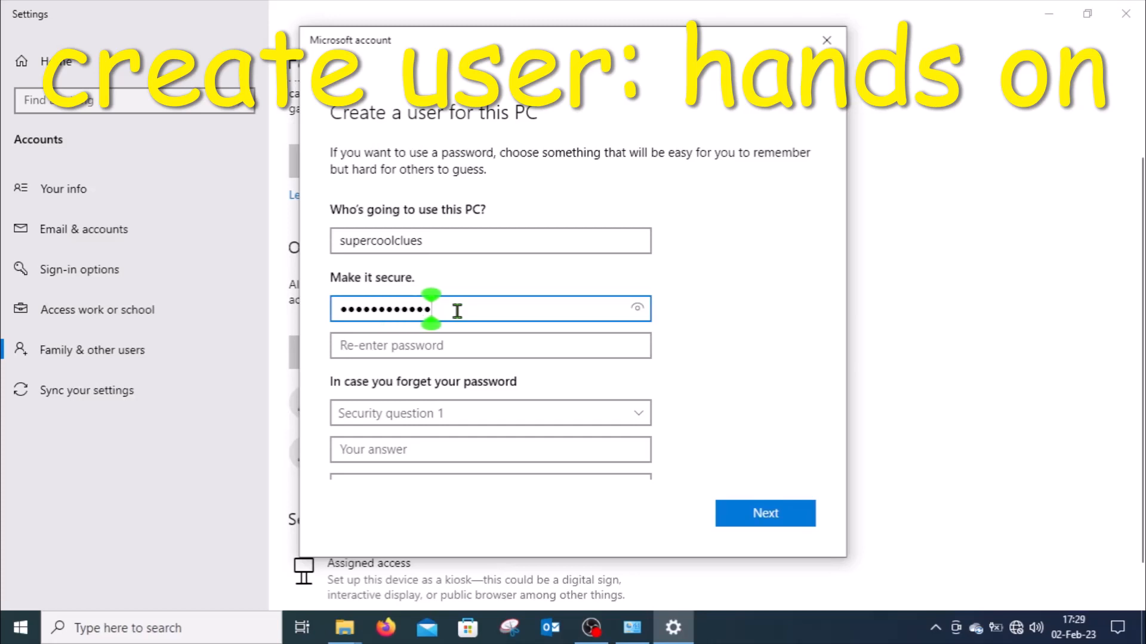
click(429, 343)
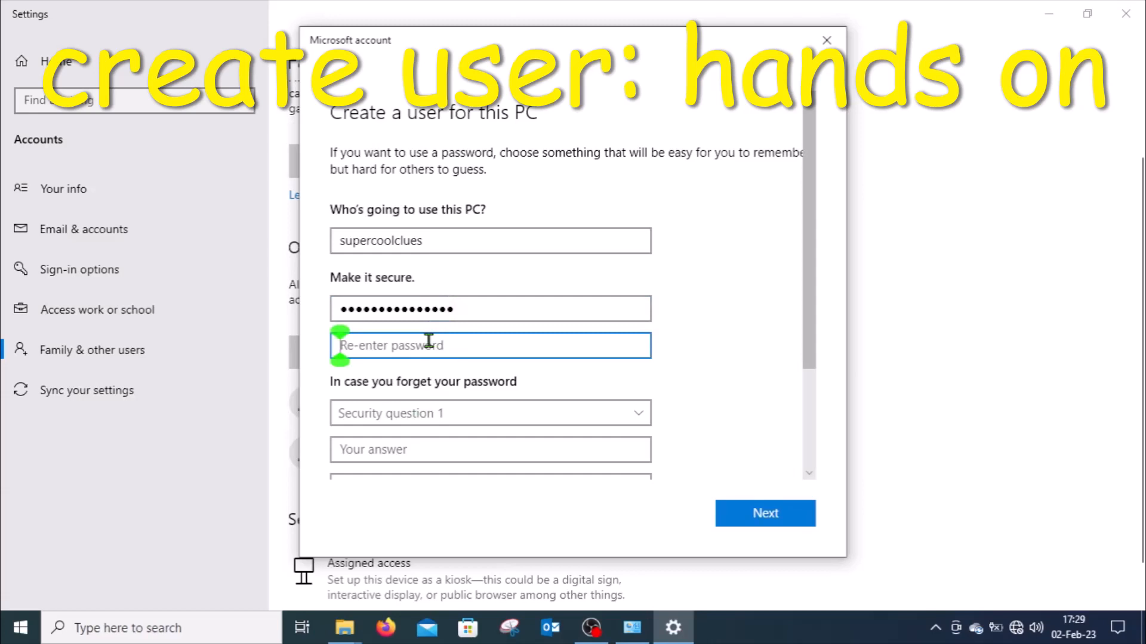
text(su)
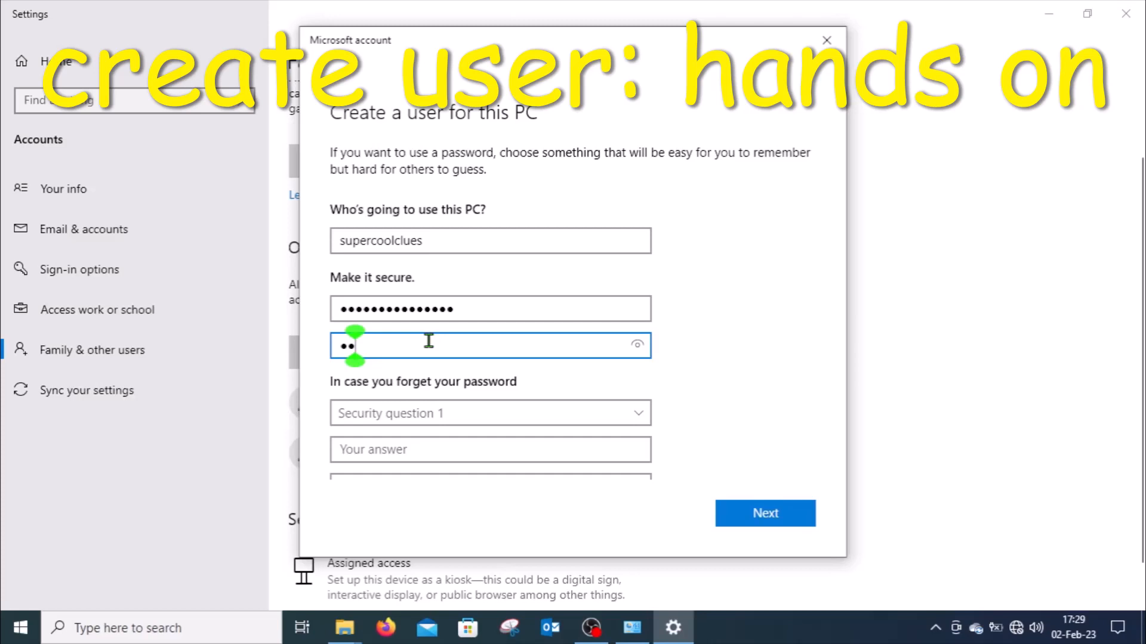
text(perc)
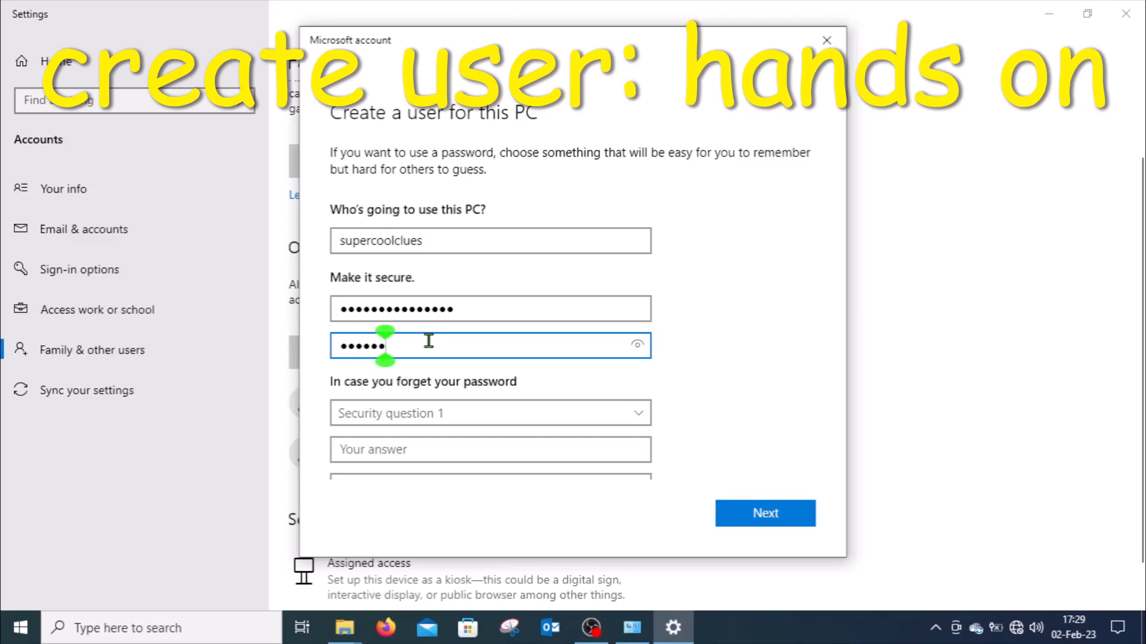
key(BackSpace)
key(BackSpace)
key(BackSpace)
key(BackSpace)
key(BackSpace)
key(BackSpace)
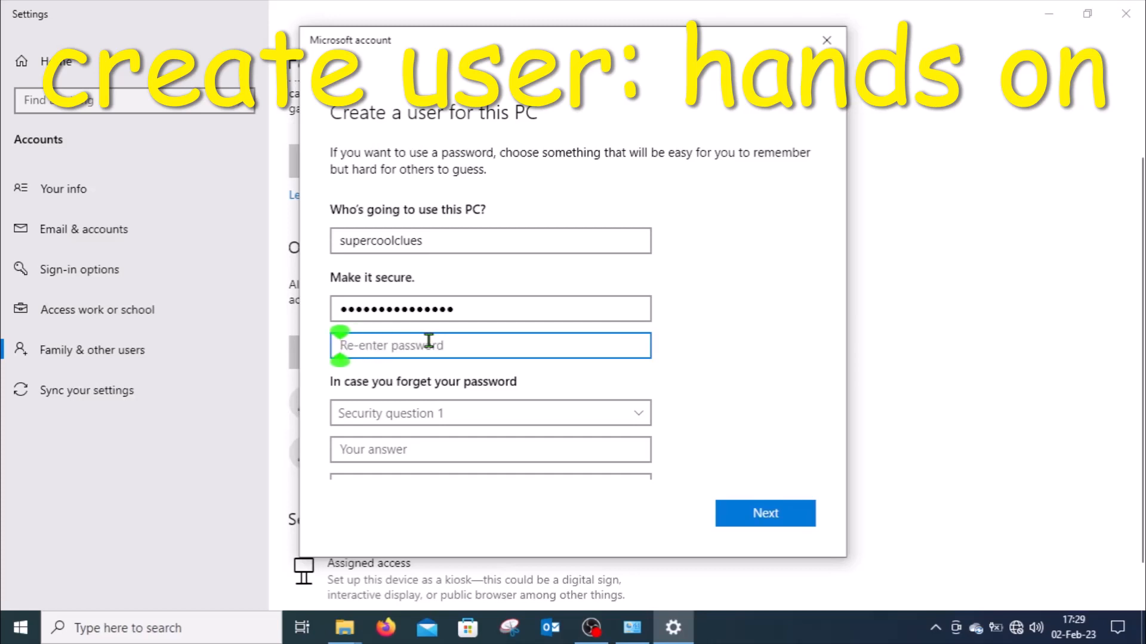
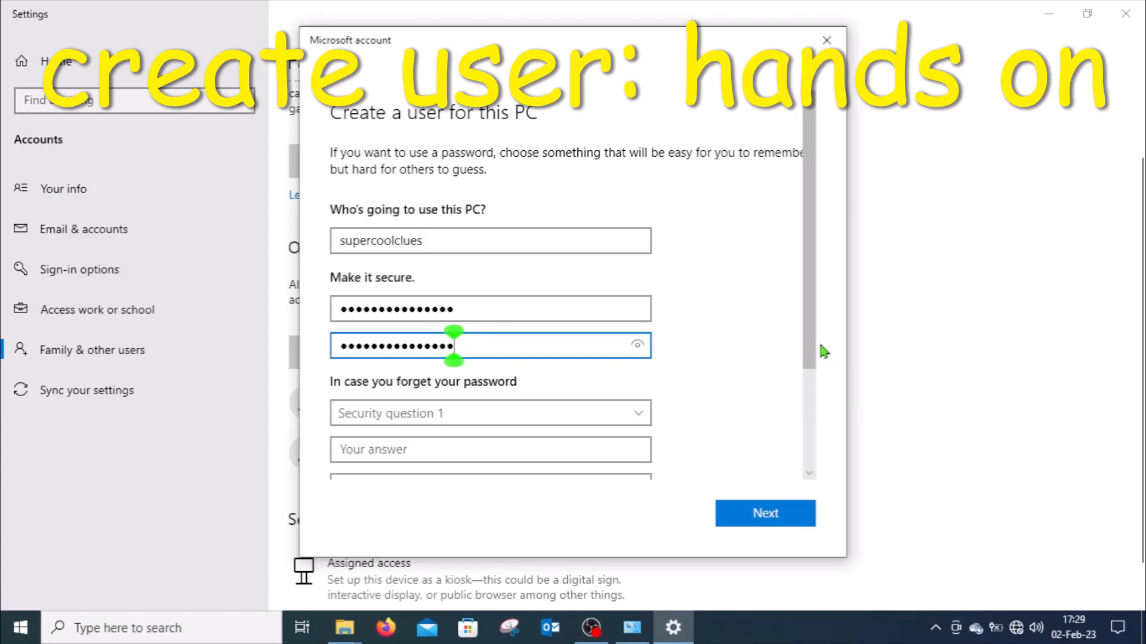
Try to continue without security questions, and set question 1 to "What was your first pet's name?" with its security answer.
drag(815, 342, 815, 470)
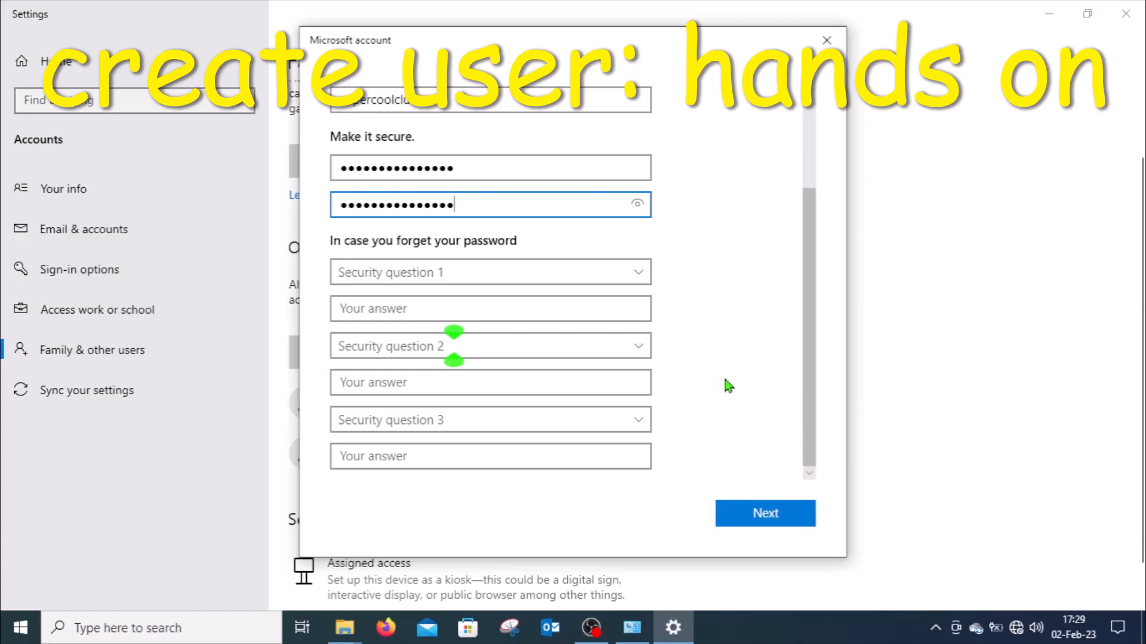
click(768, 517)
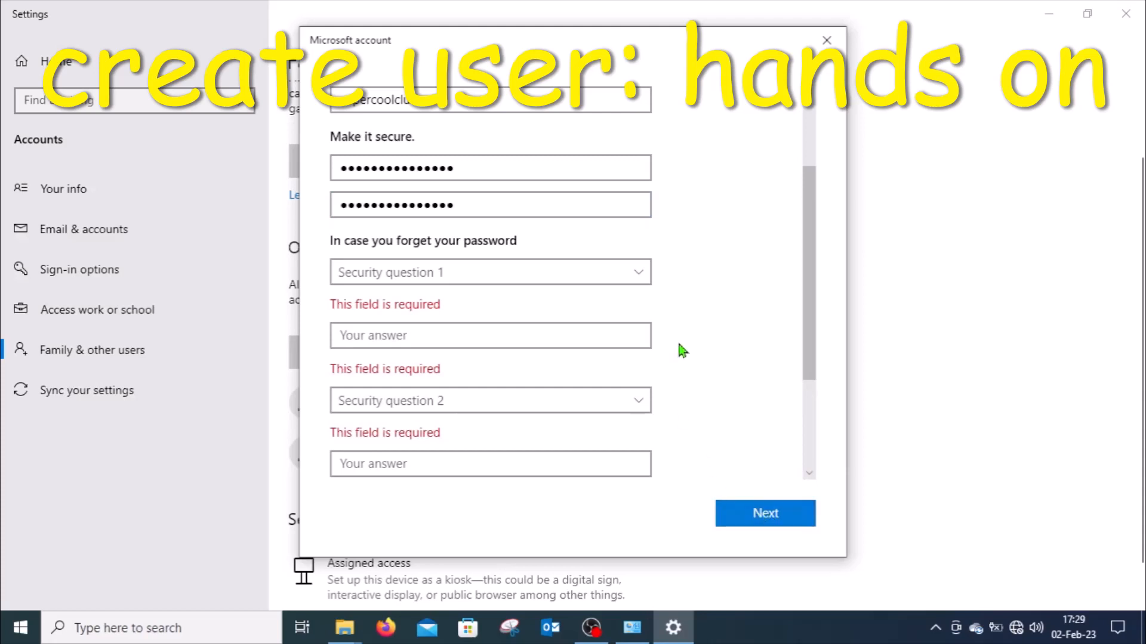
click(641, 273)
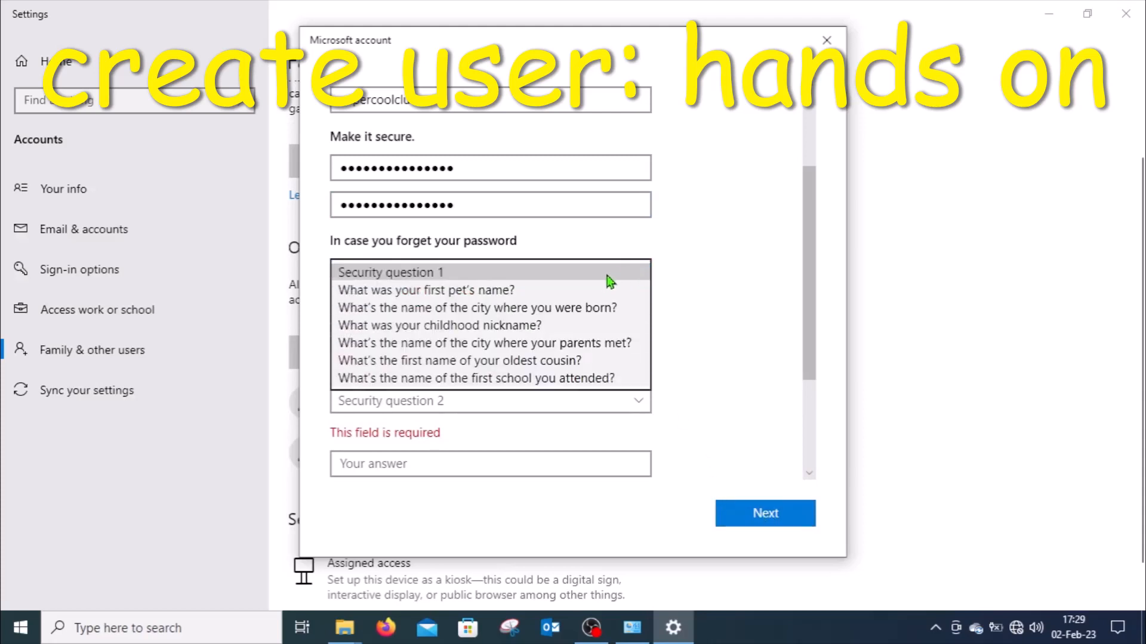
click(519, 292)
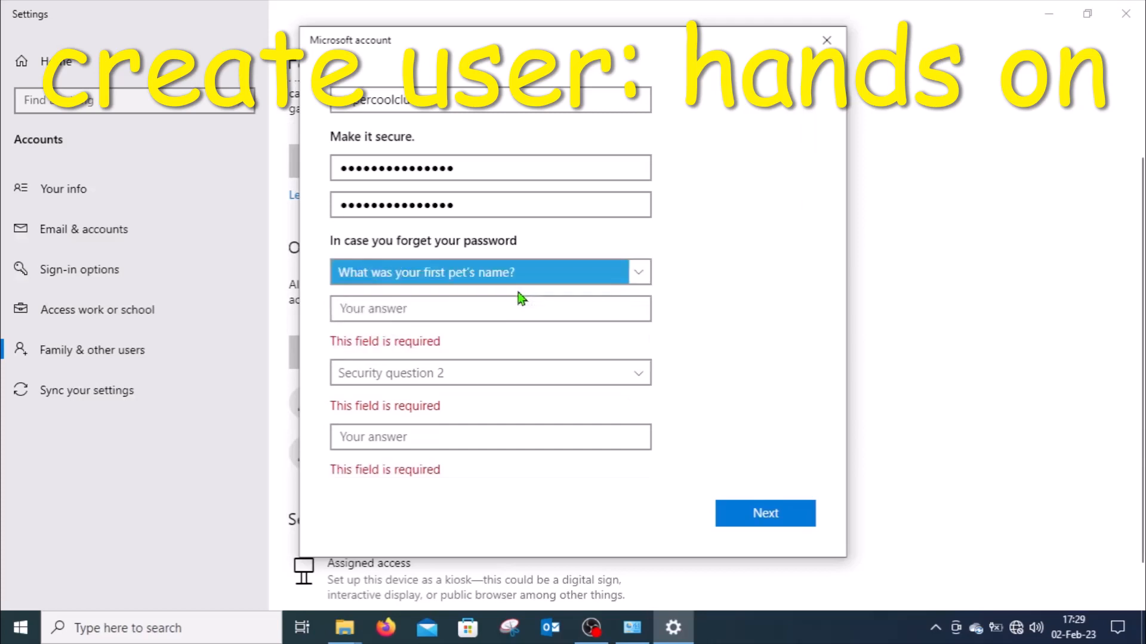
click(420, 307)
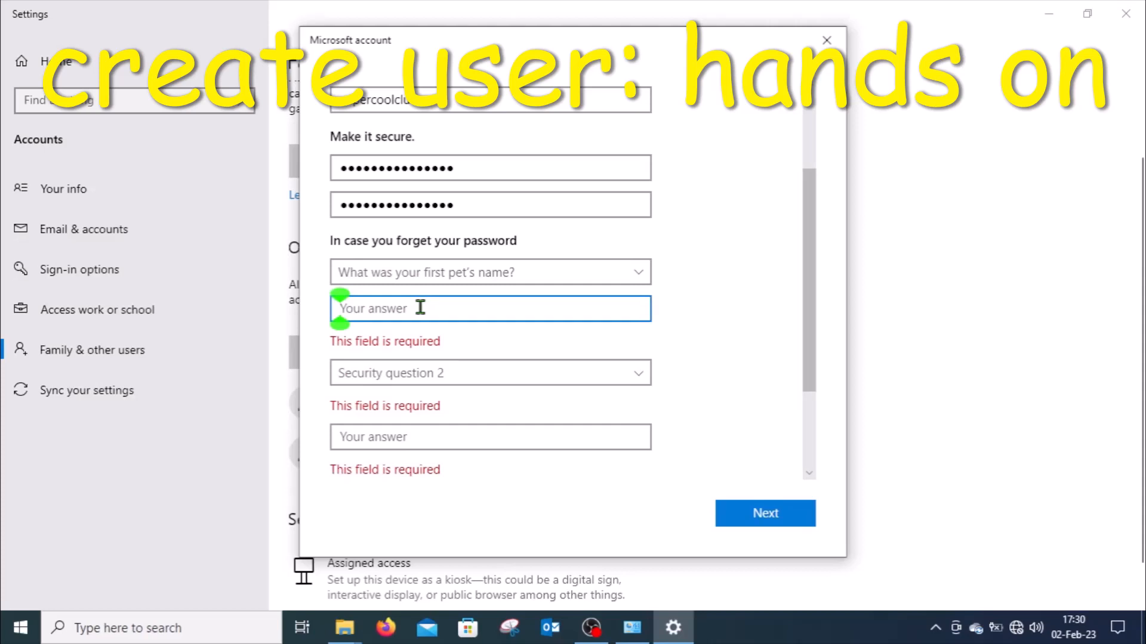
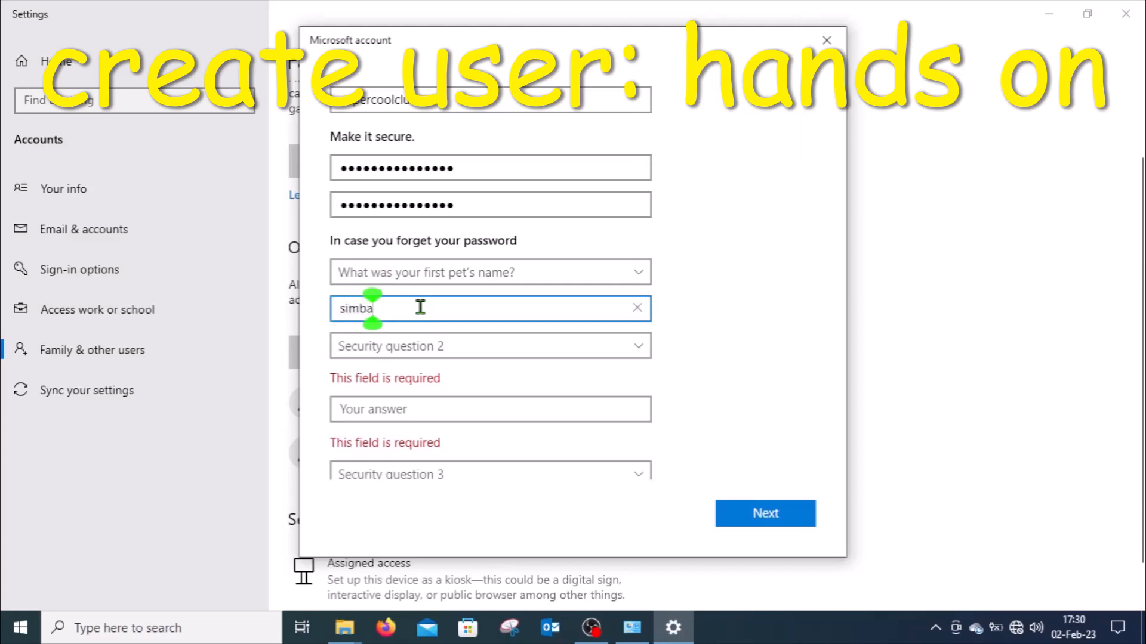
Set security question 2 to "What's the name of the city where you were born?" and enter its security answer.
click(643, 347)
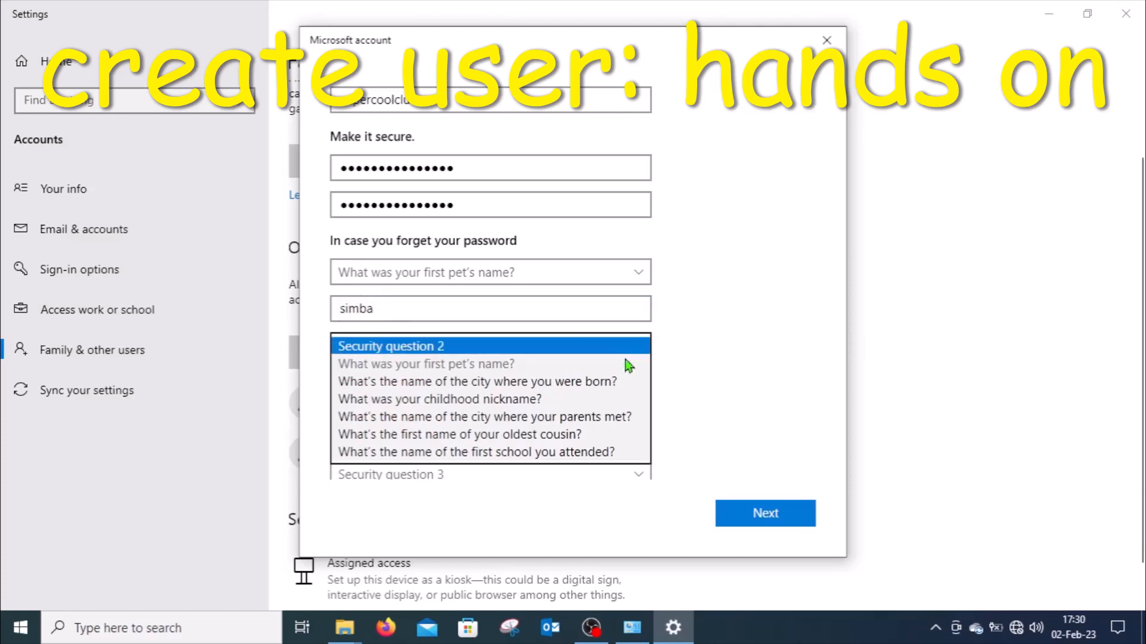
click(592, 385)
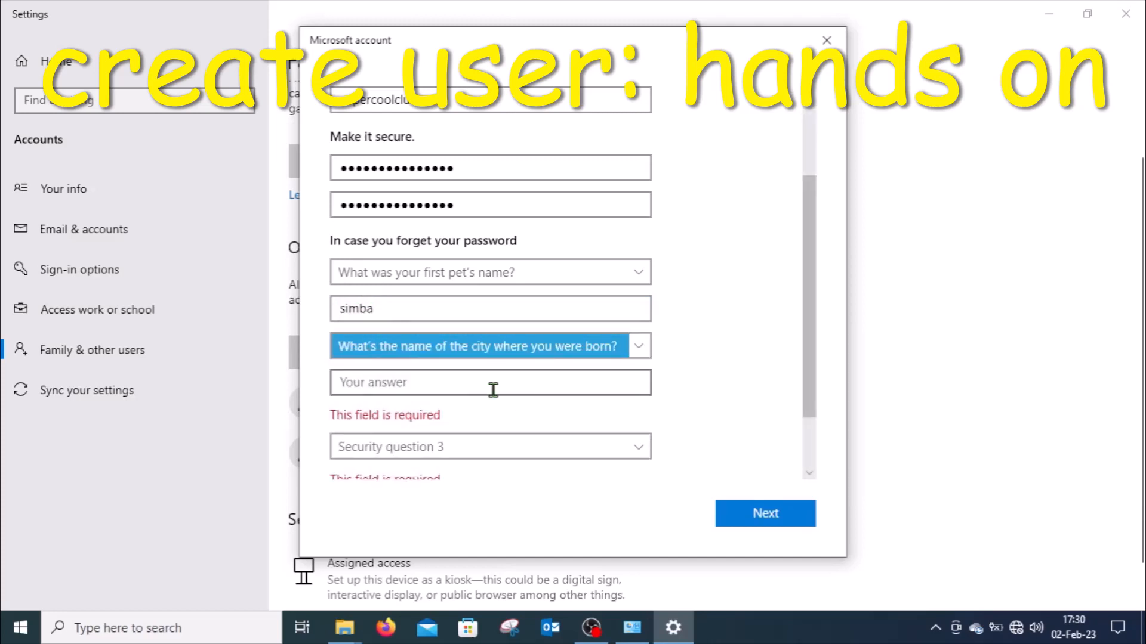
click(453, 384)
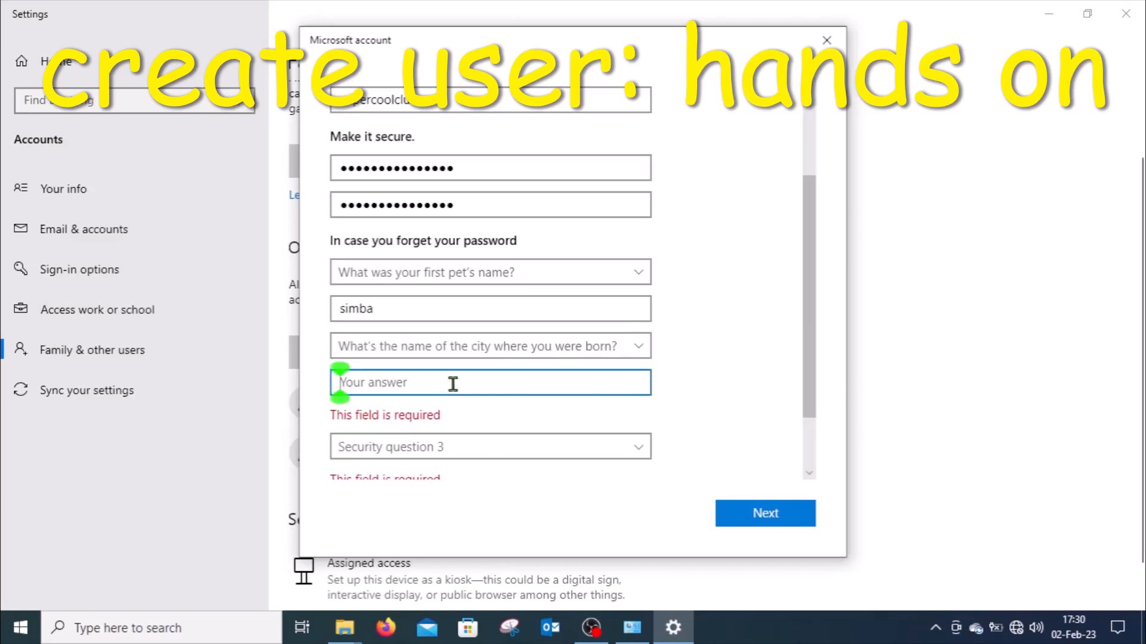
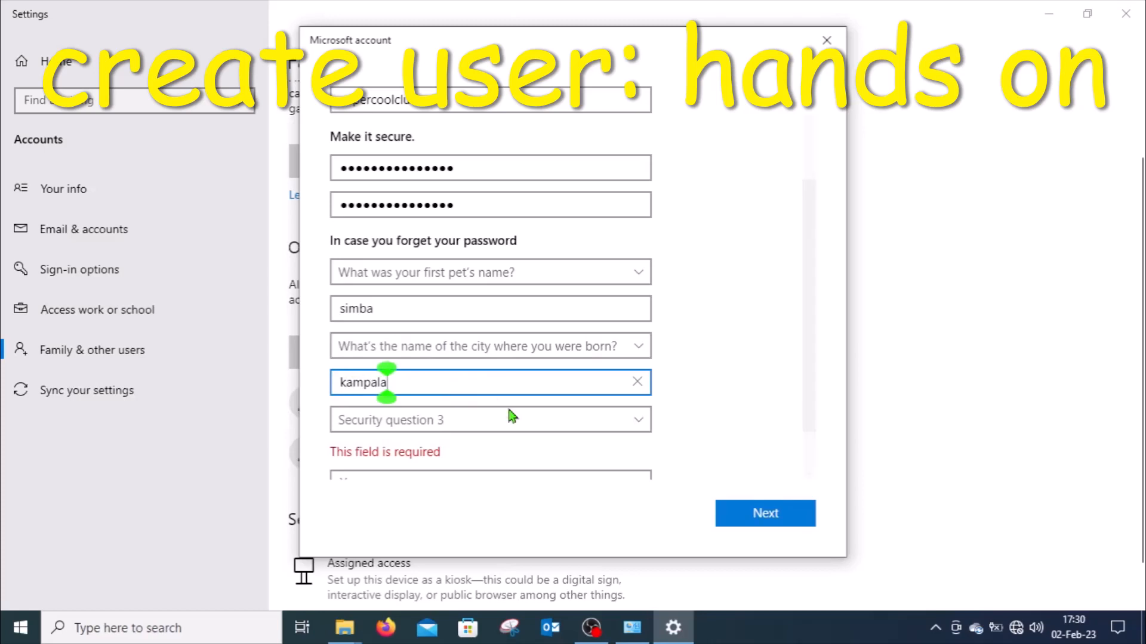
Set security question 3 to "What was your childhood nickname?", enter its security answer, and submit the new account.
click(637, 423)
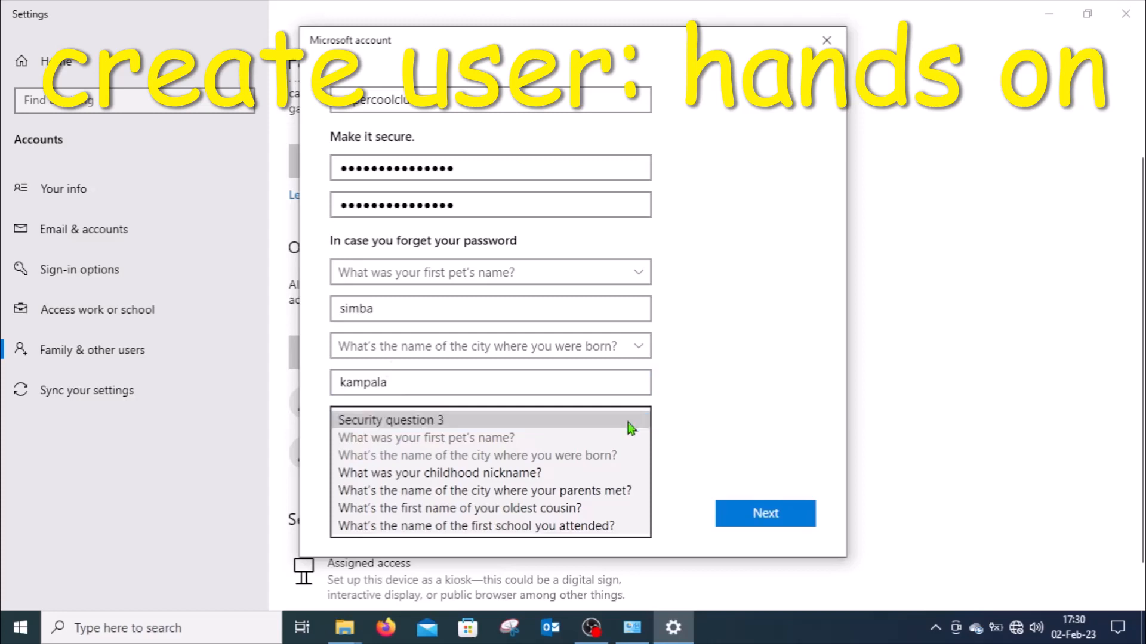
click(529, 473)
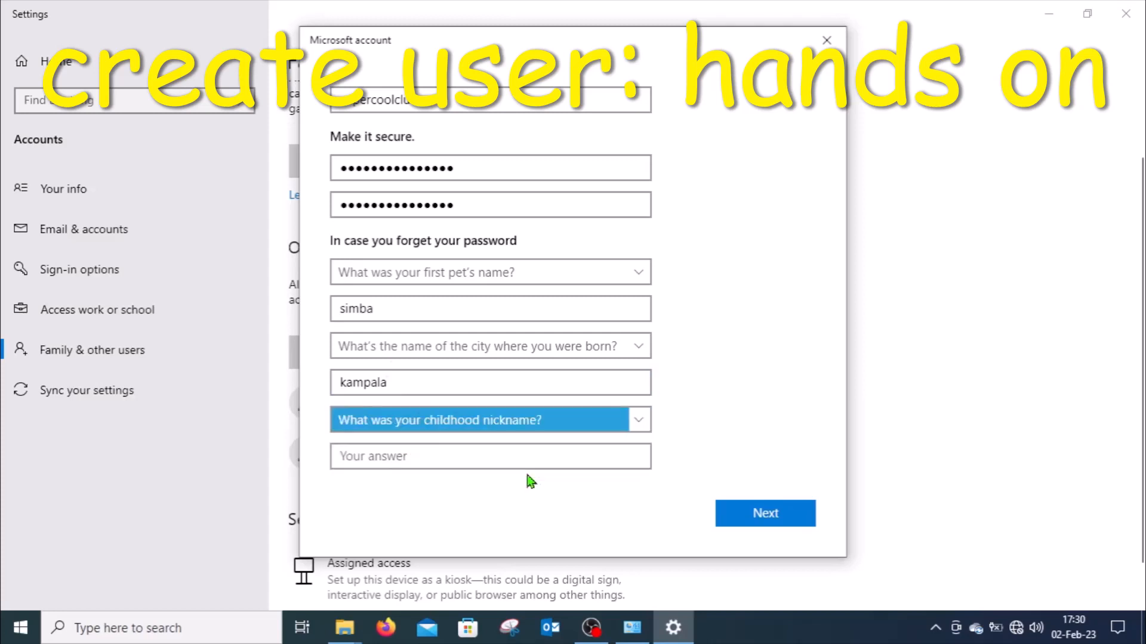
click(422, 455)
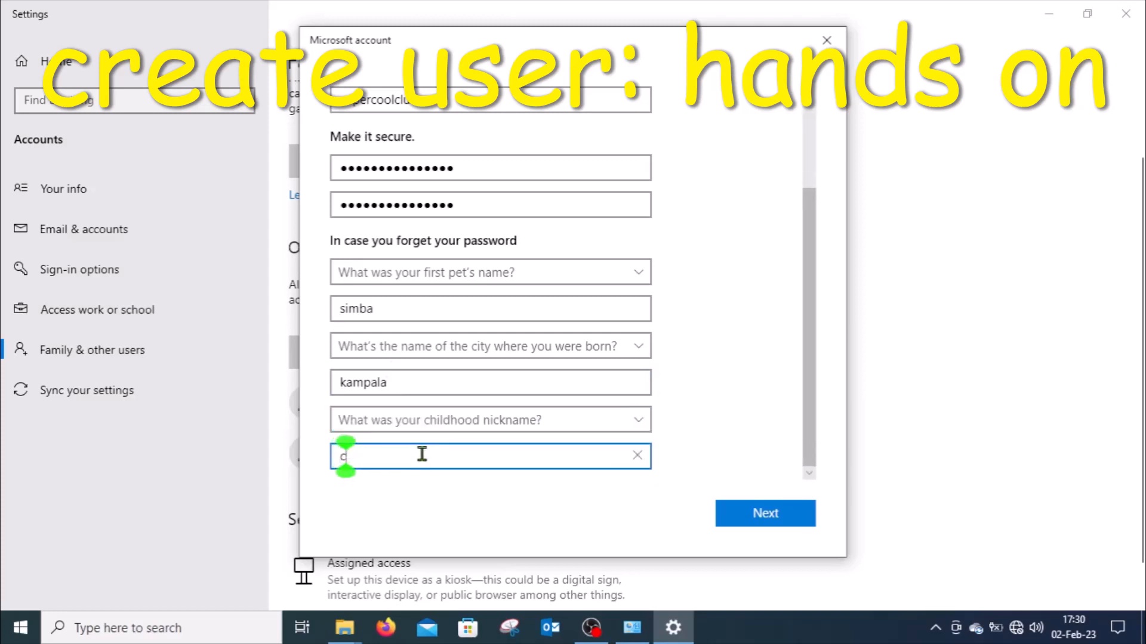
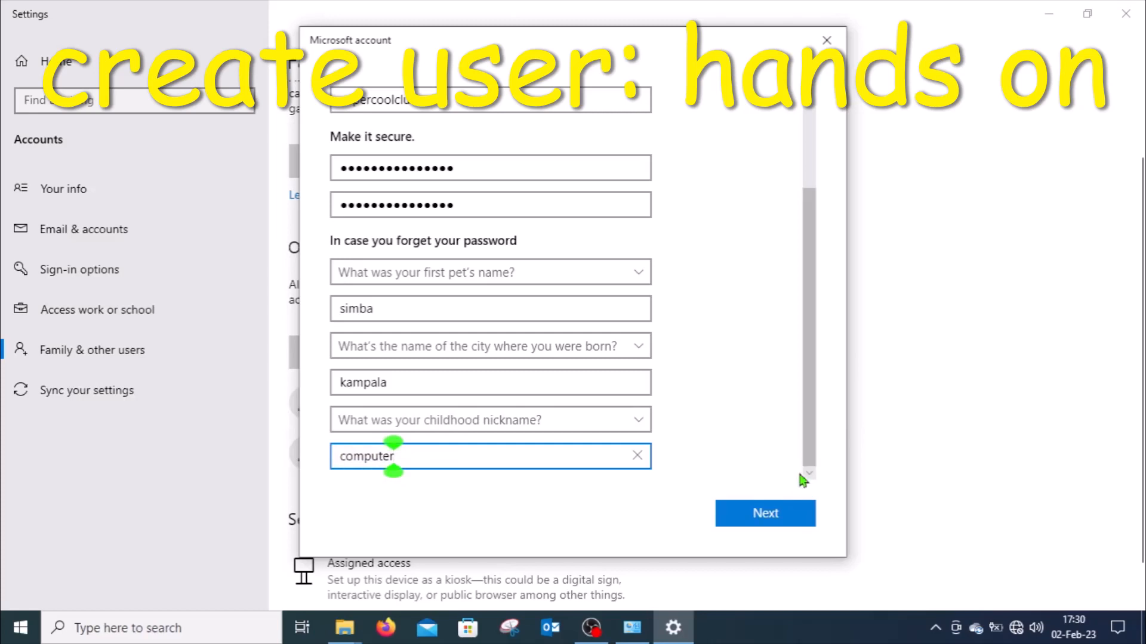
click(763, 519)
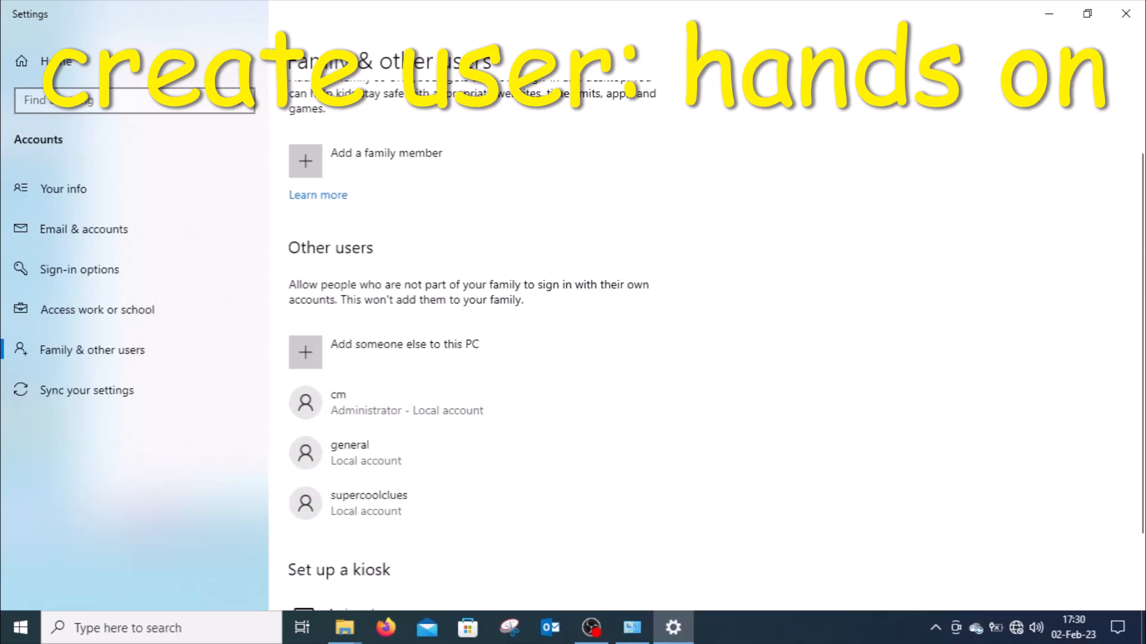
Check the other users list for the new account, and close the Settings and Manage Accounts windows.
scroll(1104, 274, down, 2)
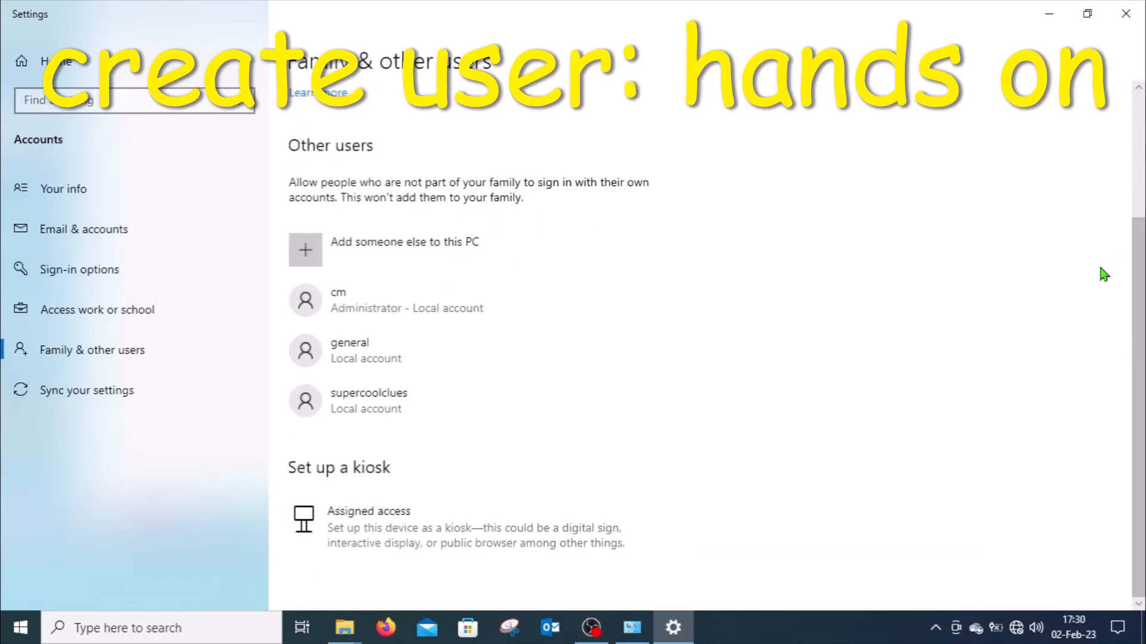
click(1126, 17)
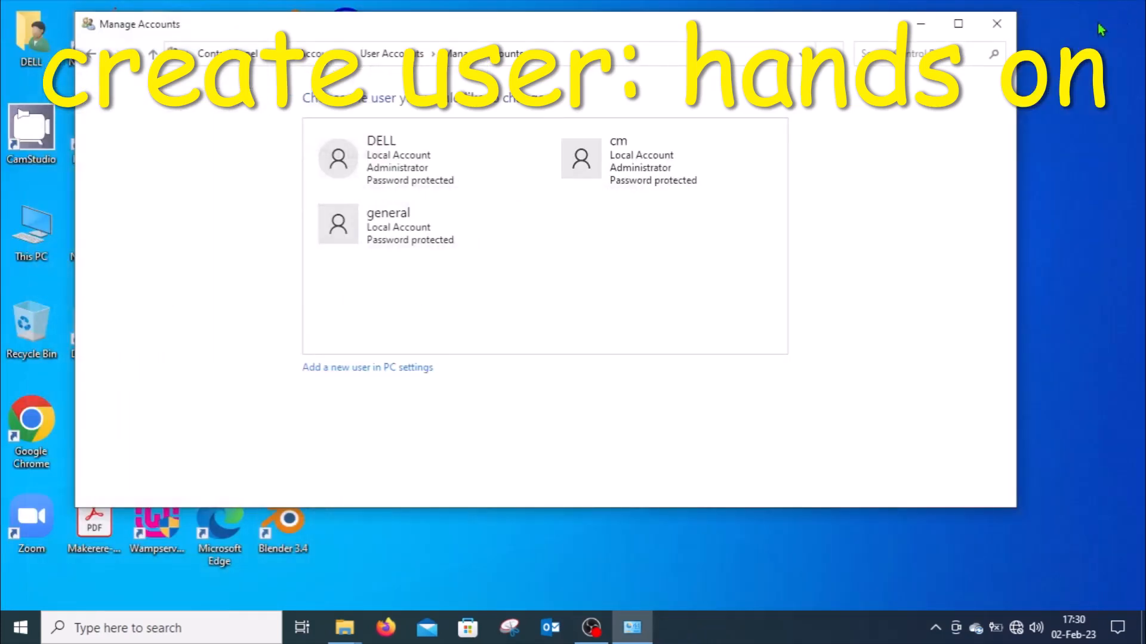
click(997, 25)
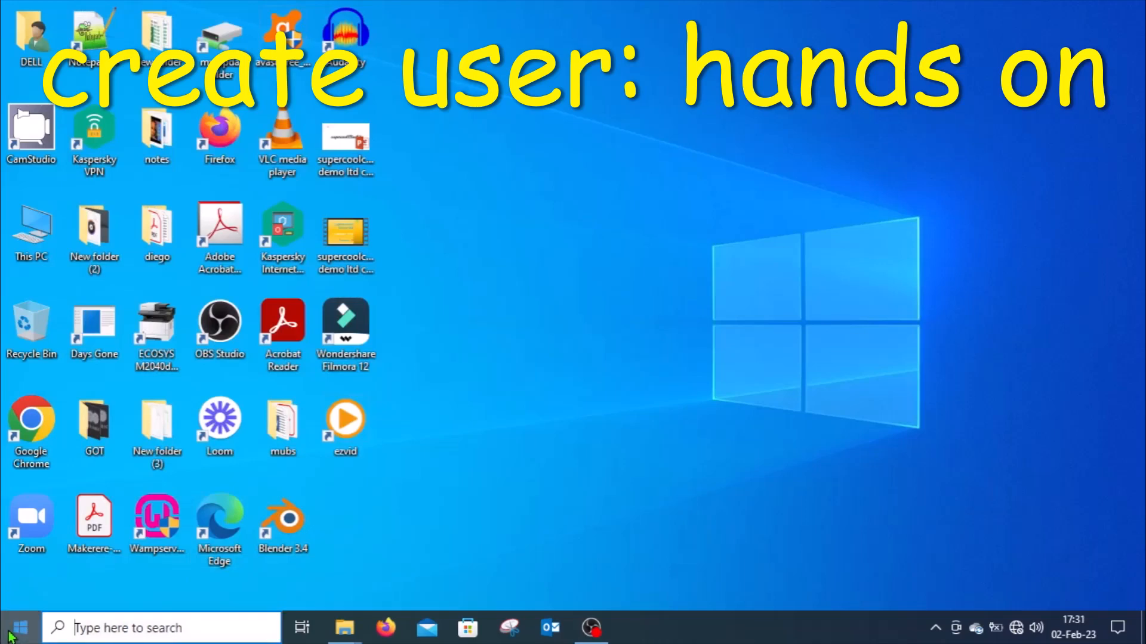
Switch from the current Windows account to the supercoolclues user for its first logon.
click(11, 636)
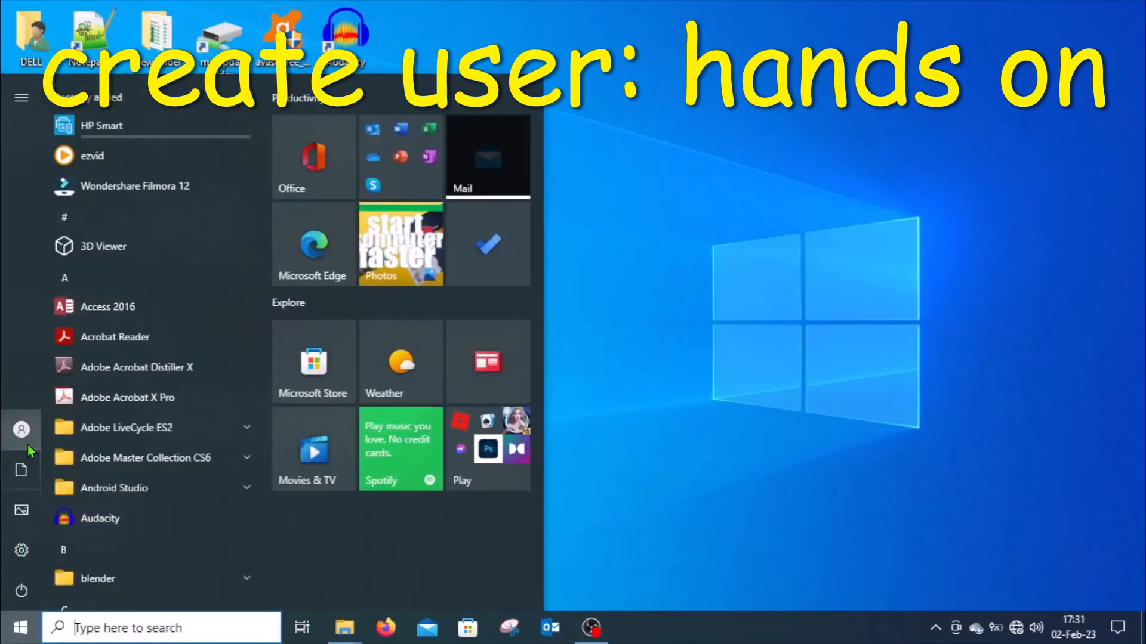
mouse_move(23, 438)
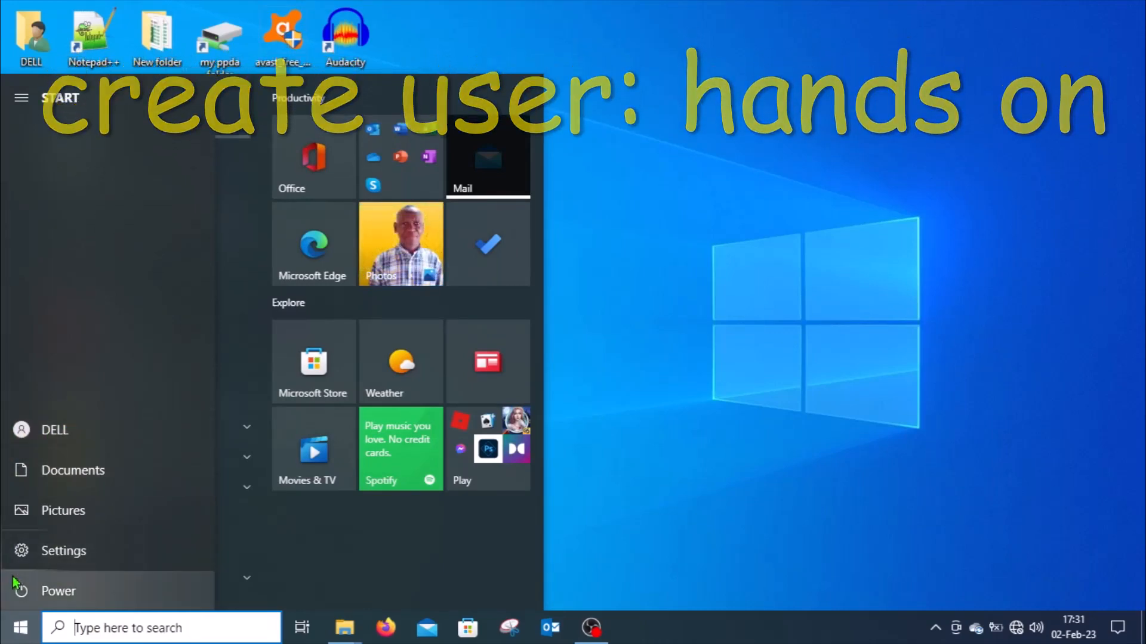
click(27, 435)
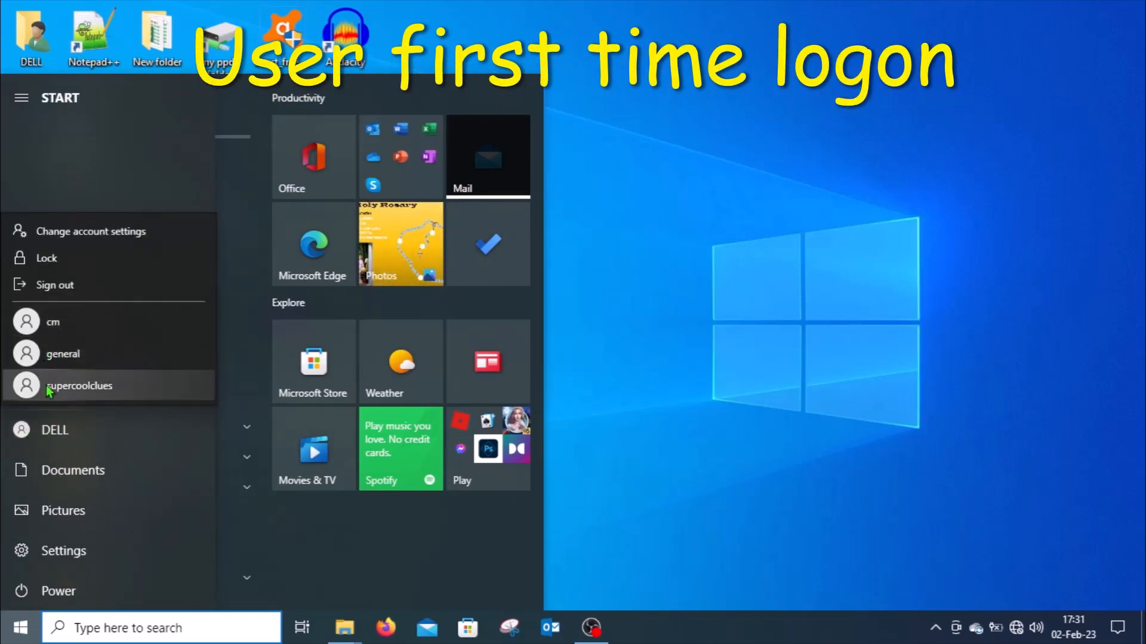
click(79, 386)
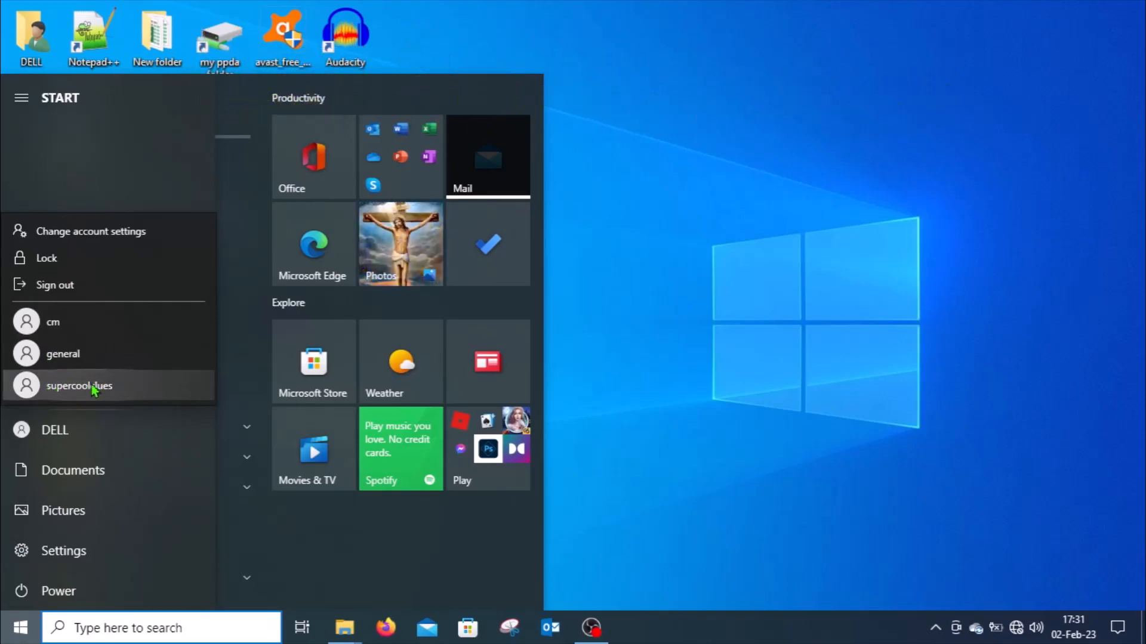